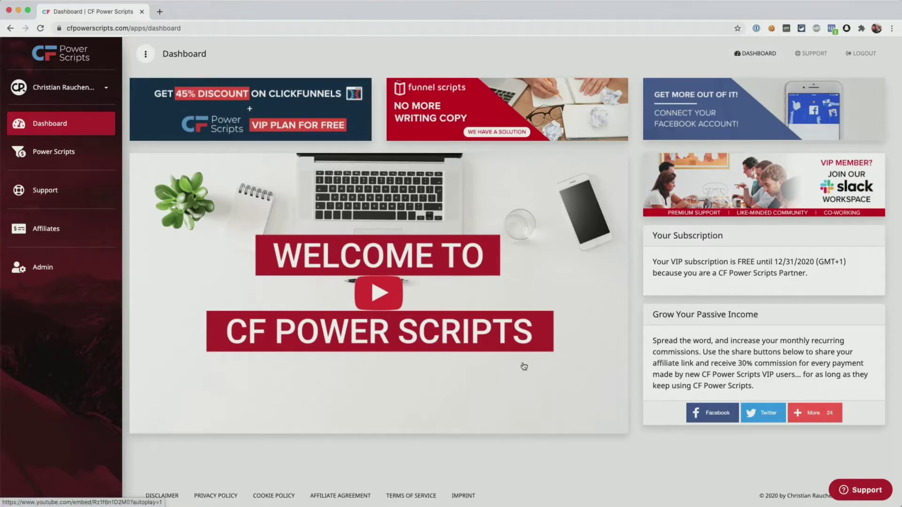
- From the power scripts overview, expand the Power Scripts group and open the Power Scripts Development funnel
click(88, 154)
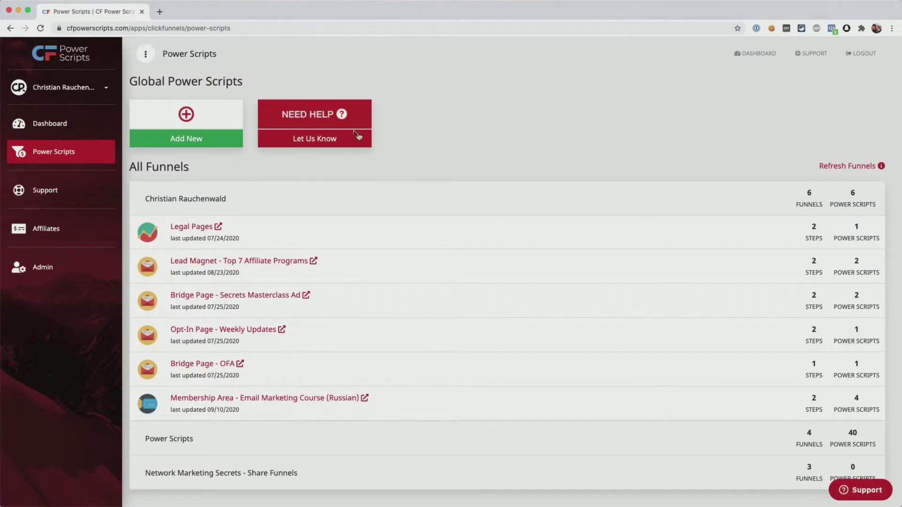
scroll(231, 179, down, 1)
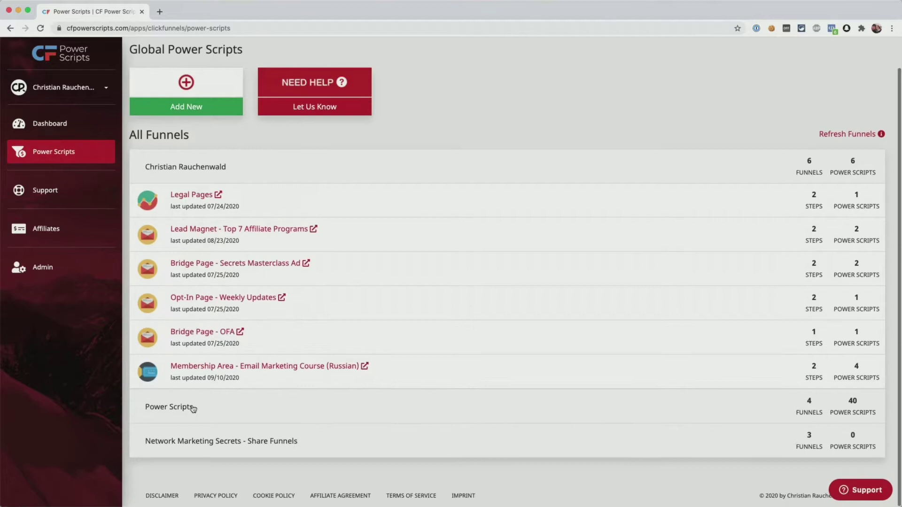
click(181, 409)
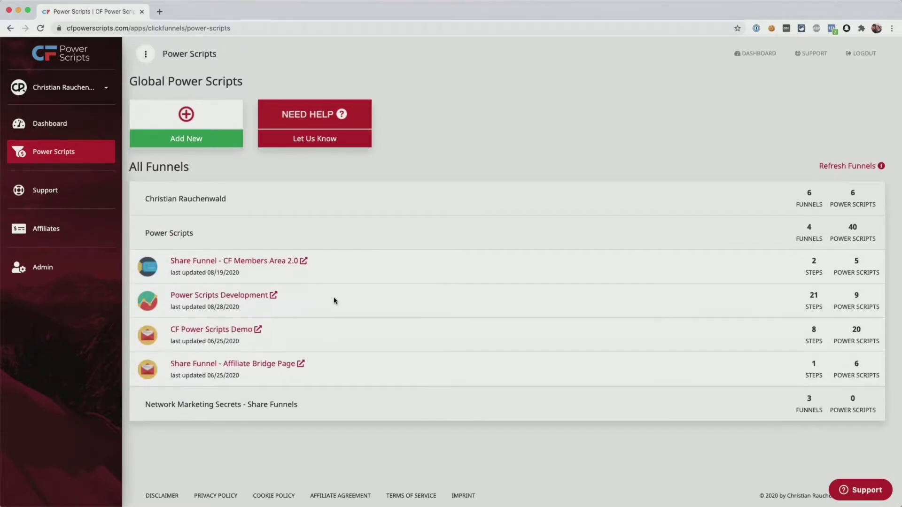
click(210, 300)
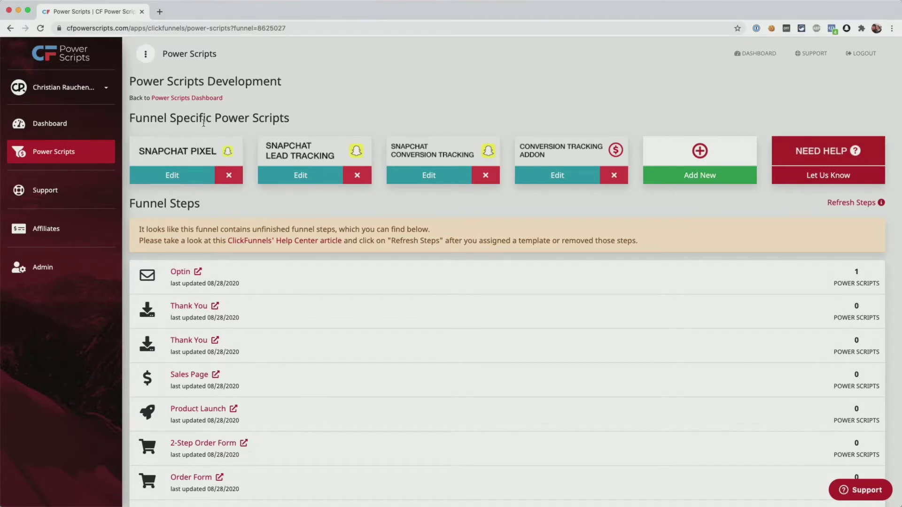
- Add a Snapchat Custom Events script, found by searching 'snap', and track Initiate Checkout on Open Popup
click(687, 177)
text(snap)
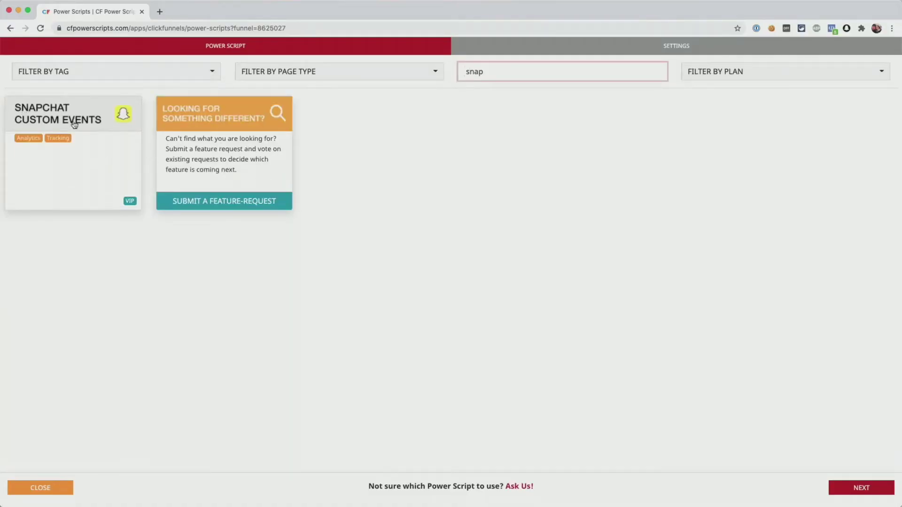
click(88, 158)
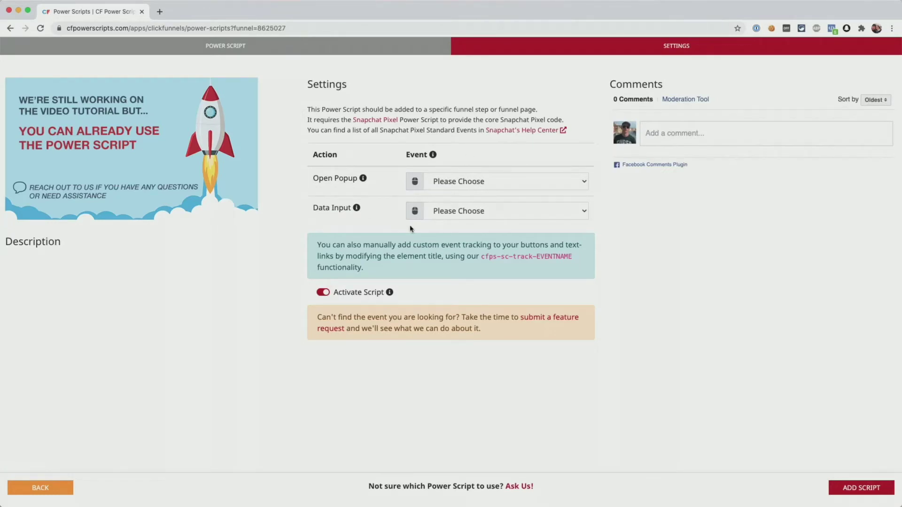
click(504, 187)
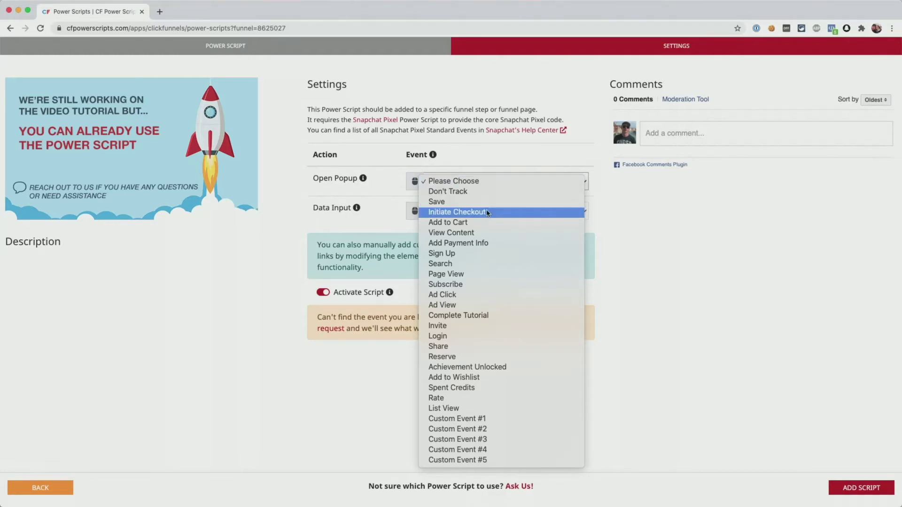
click(472, 214)
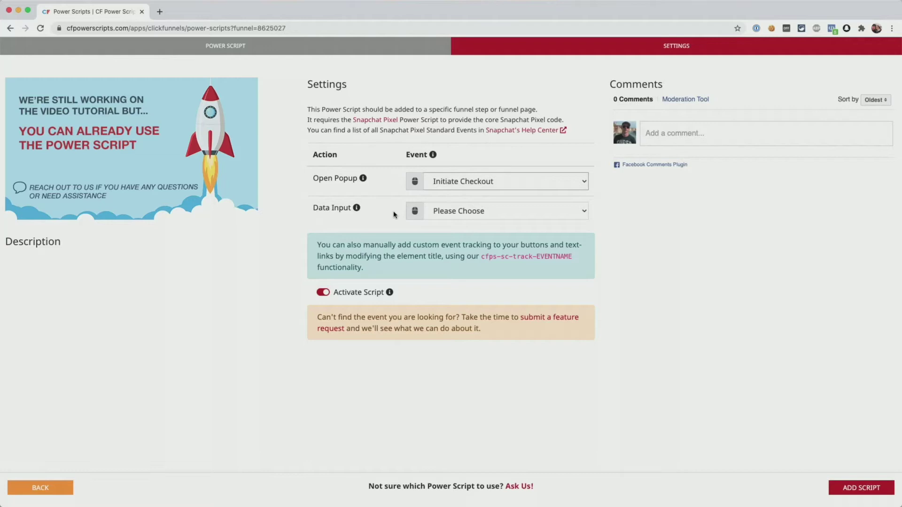
- Choose Add Payment Info as the Snapchat event tracked on Data Input
click(448, 212)
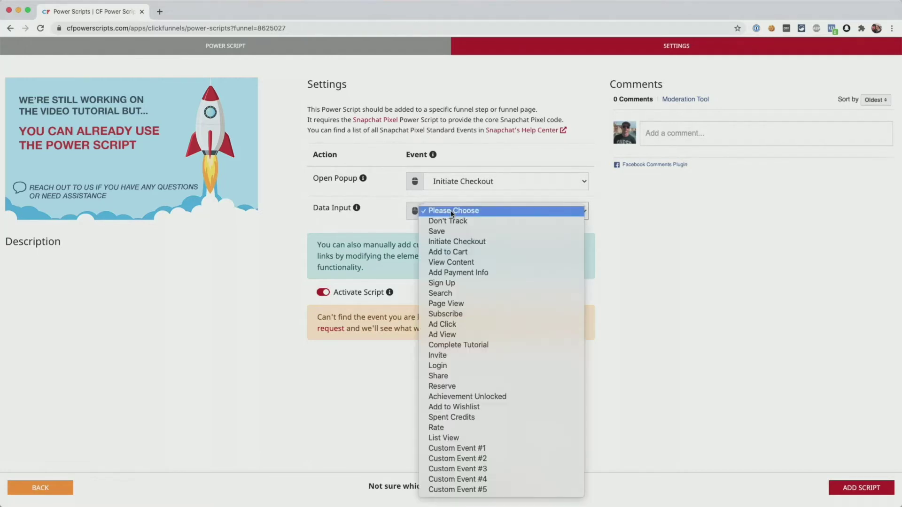
click(465, 275)
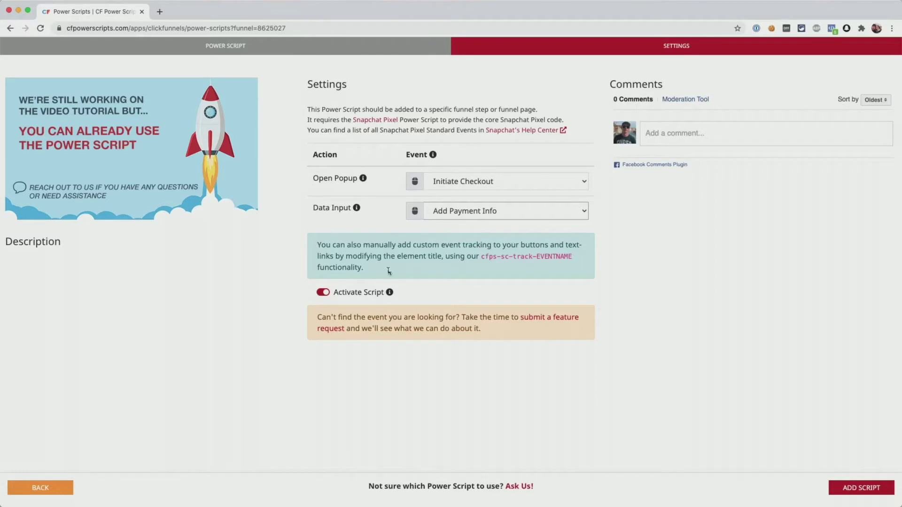
- Select the cfps-sc-track snippet text, save the script to the funnel, and load clickfunnels.com in a new tab
drag(480, 256, 532, 256)
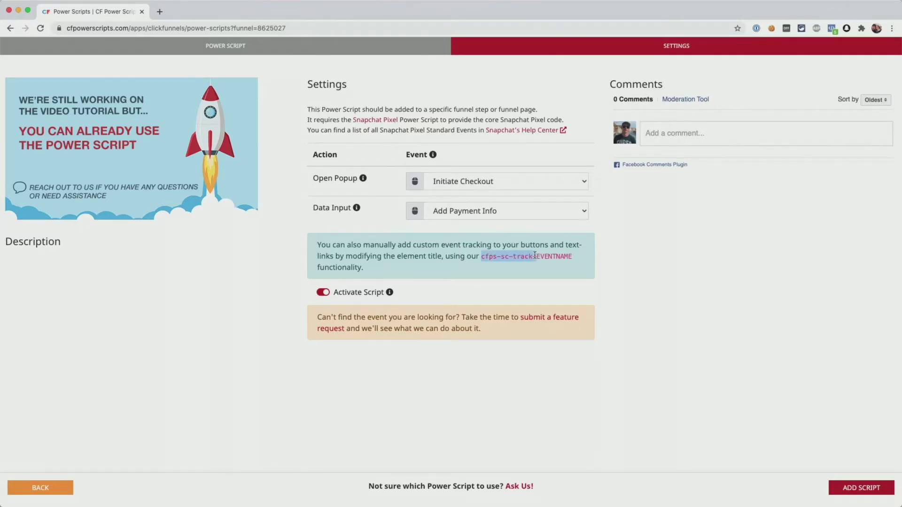
click(850, 492)
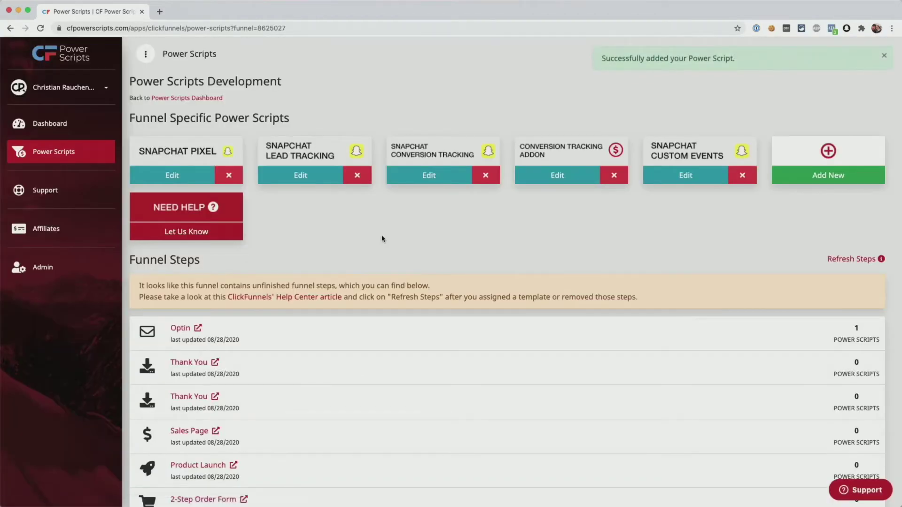
key(super+t)
text(clickfunnels.com)
key(Return)
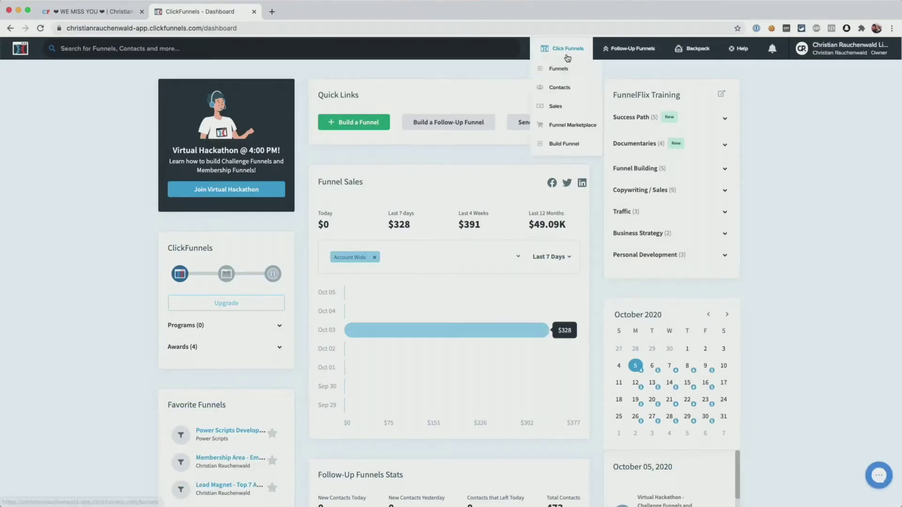
- Open the Power Scripts Development funnel's Optin page in the ClickFunnels editor
click(559, 68)
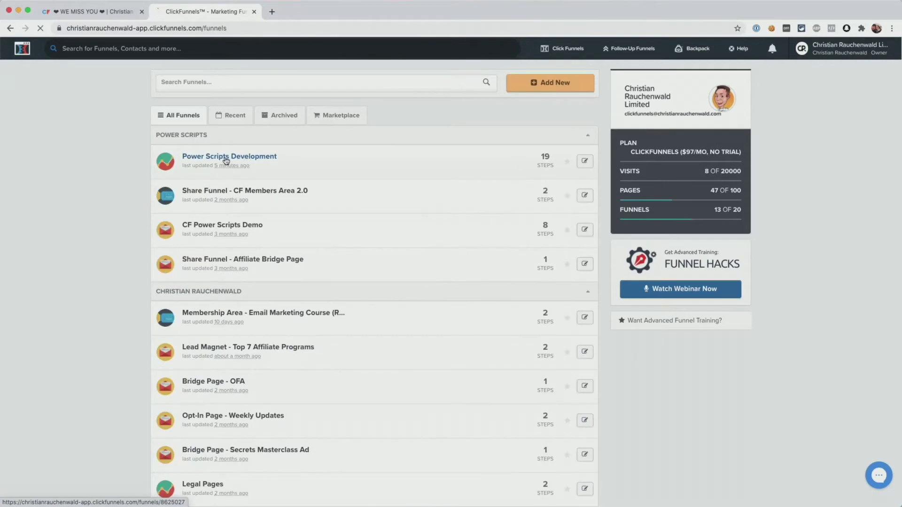
click(226, 159)
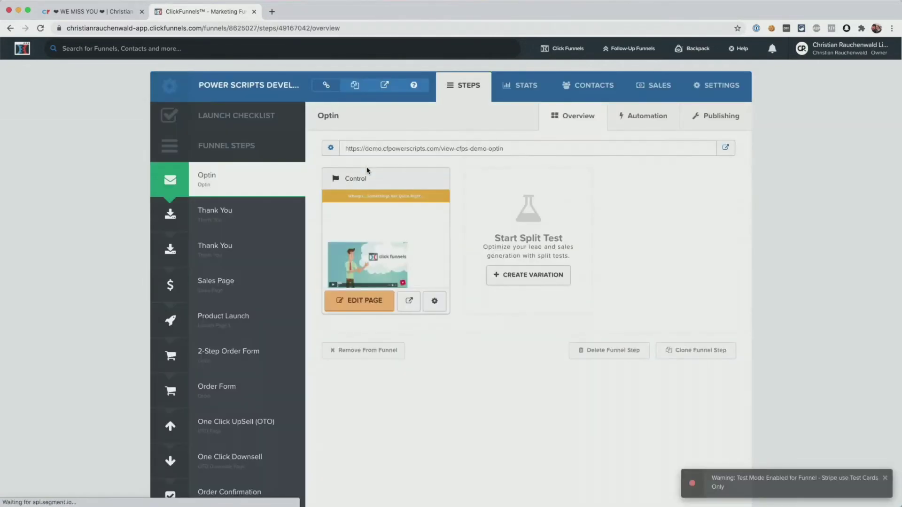
click(358, 302)
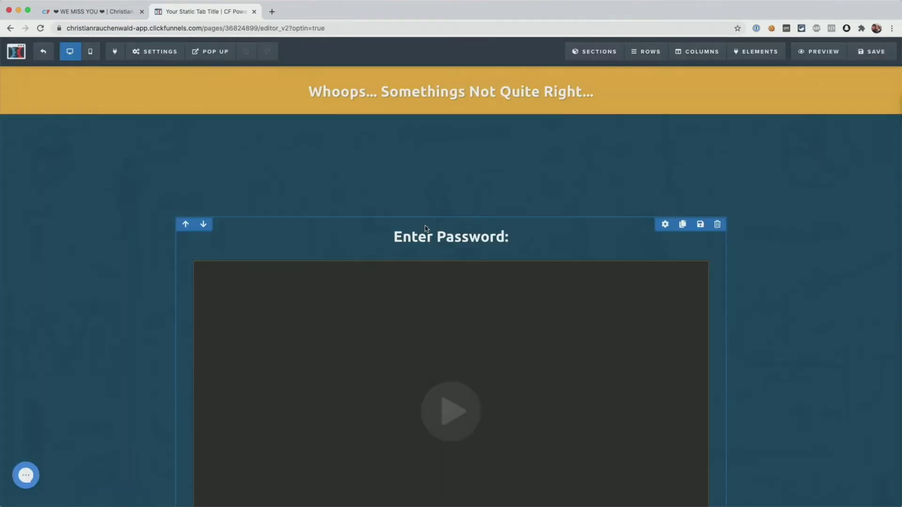
- Paste cfps-sc-track- after 'button' in the Open Popup button's CSS title
scroll(425, 229, down, 5)
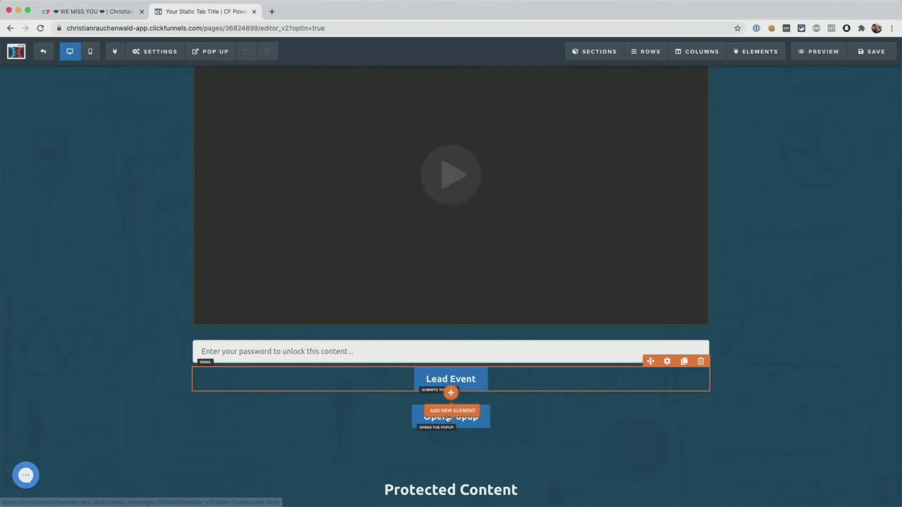
click(448, 420)
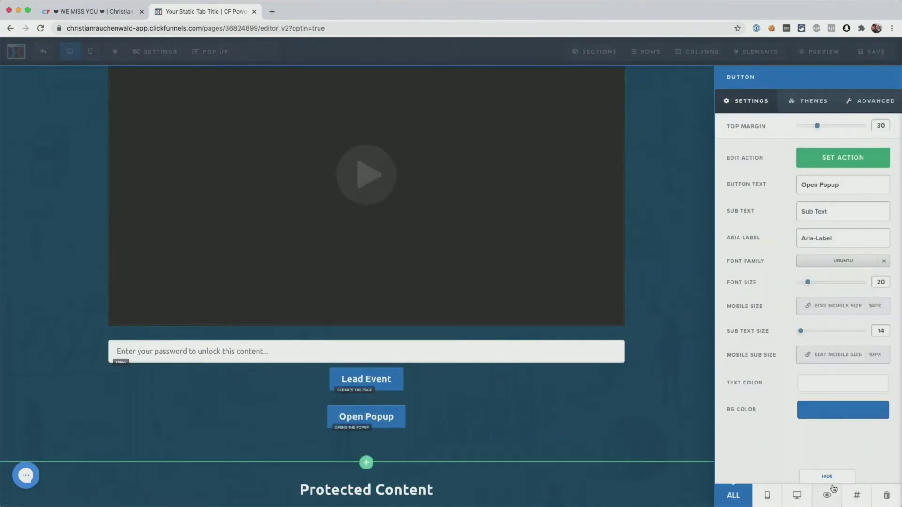
click(857, 495)
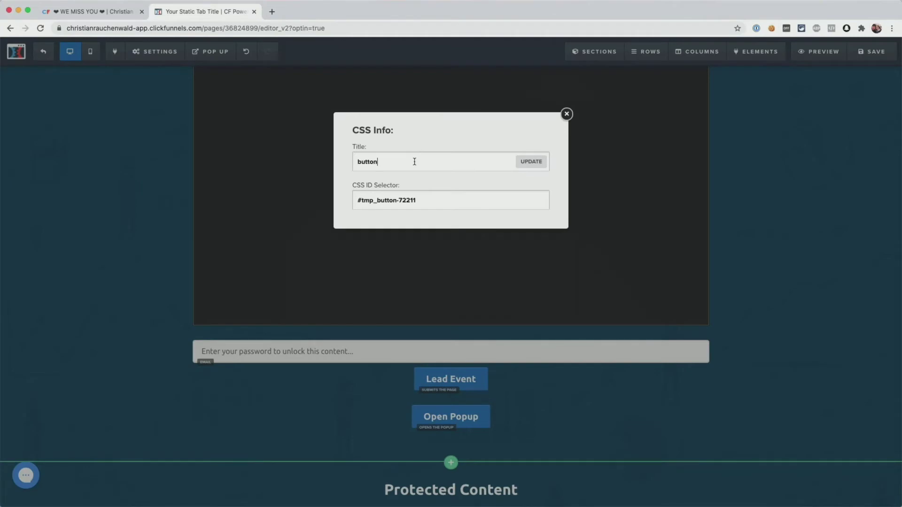
text(cfps-sc-track-)
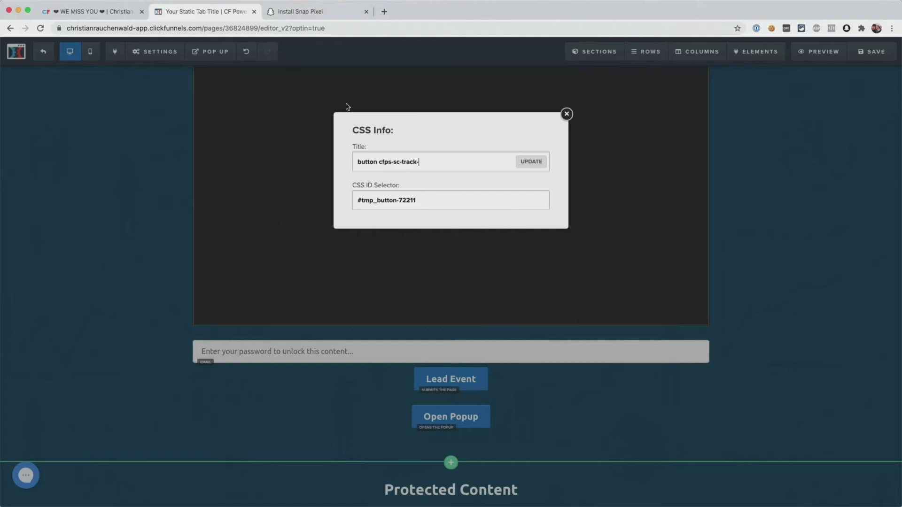
- Scroll the Install Snap Pixel help page down to the standard Event Type table
click(304, 13)
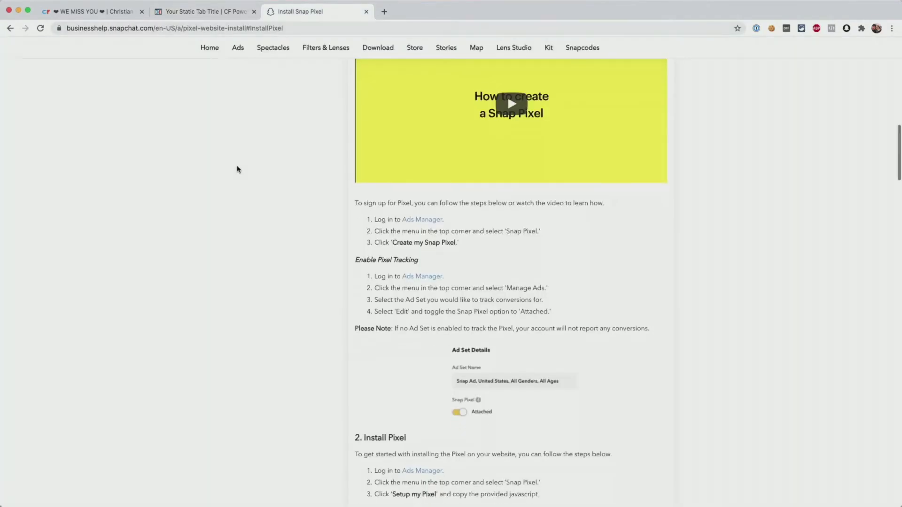
scroll(237, 169, down, 10)
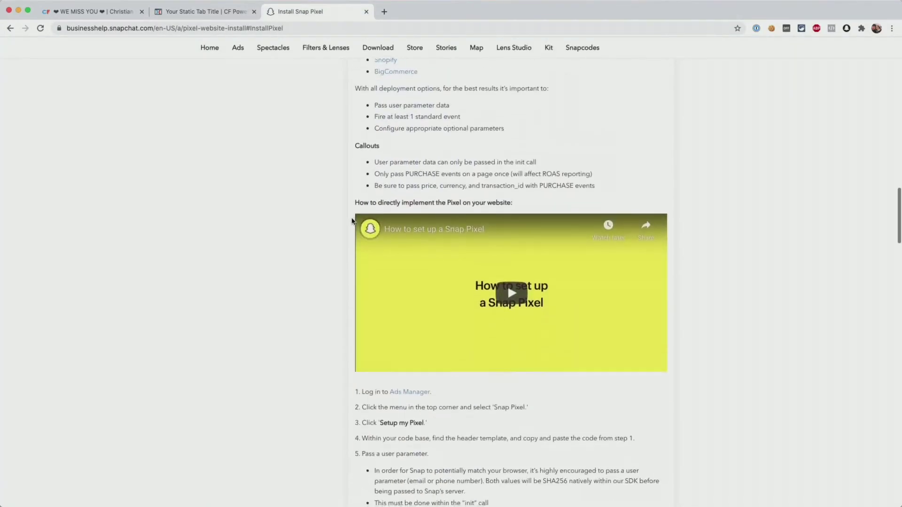
scroll(352, 221, down, 15)
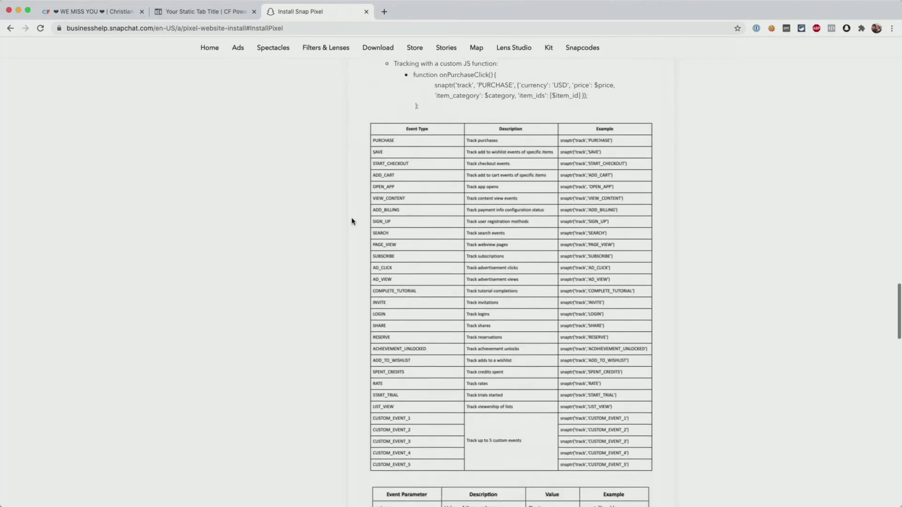
scroll(352, 221, down, 1)
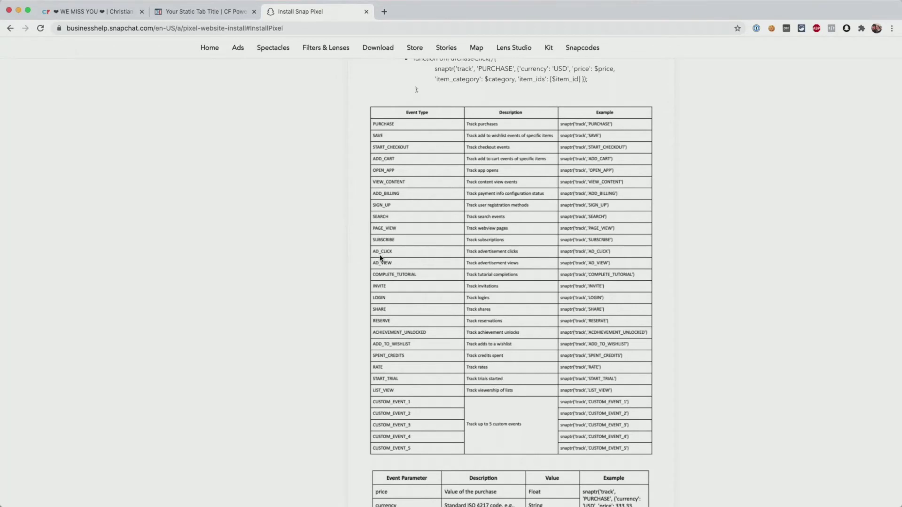
- Append AD_CLICK so the button's CSS title reads 'button cfps-sc-track-AD_CLICK', and update
click(228, 14)
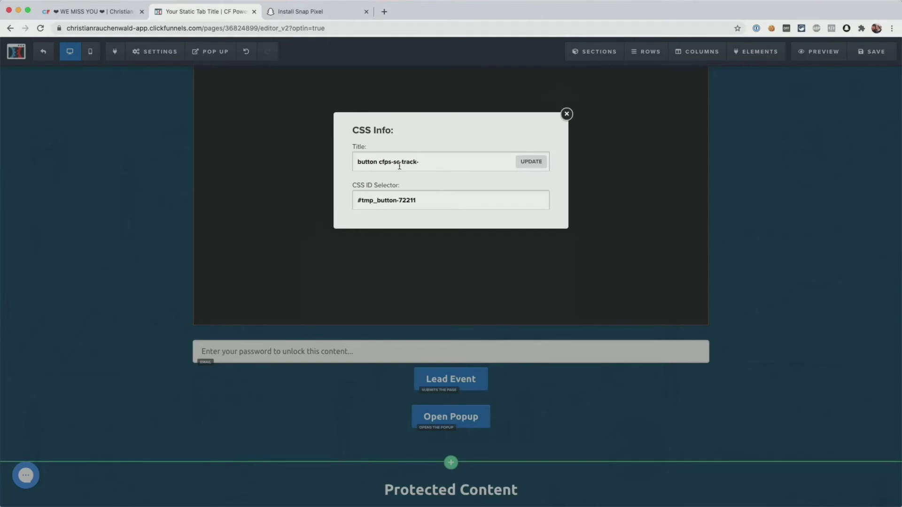
click(430, 162)
text(AD_CLICK)
click(529, 164)
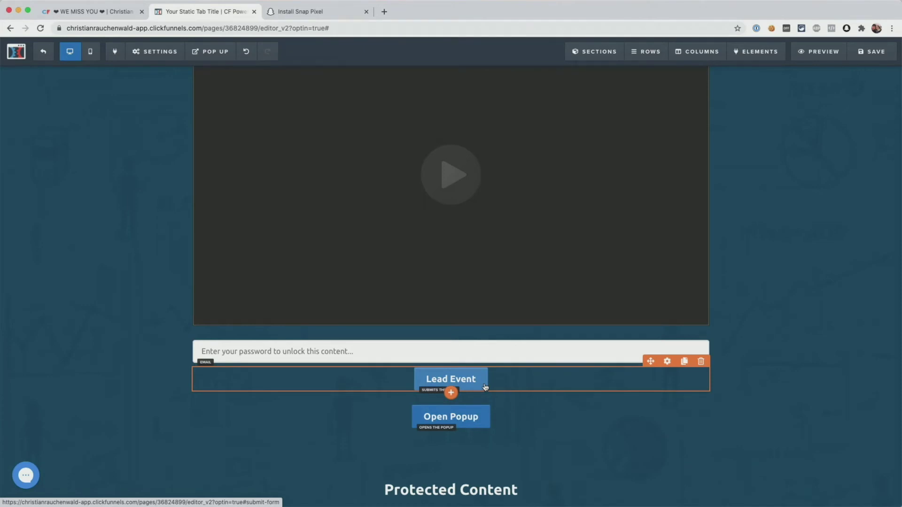
- Turn the whole Protected Content headline into a text link and open its settings
scroll(551, 382, down, 2)
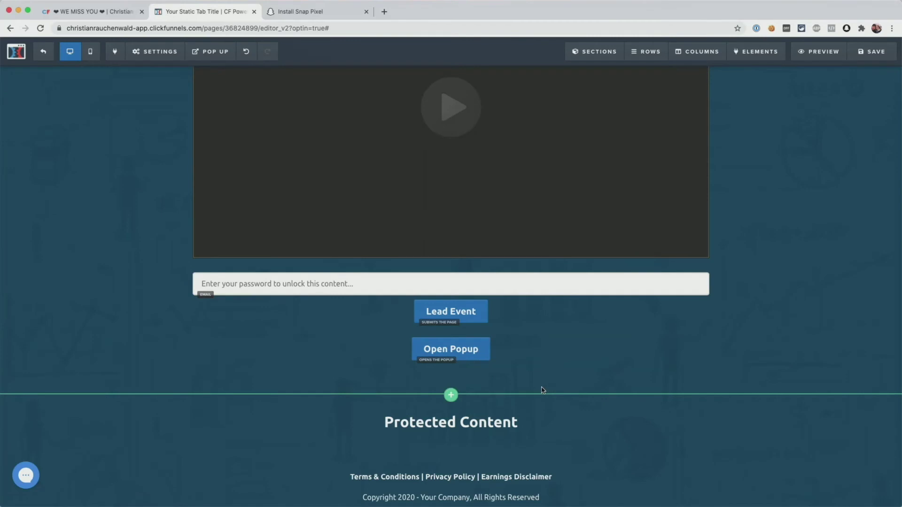
click(489, 418)
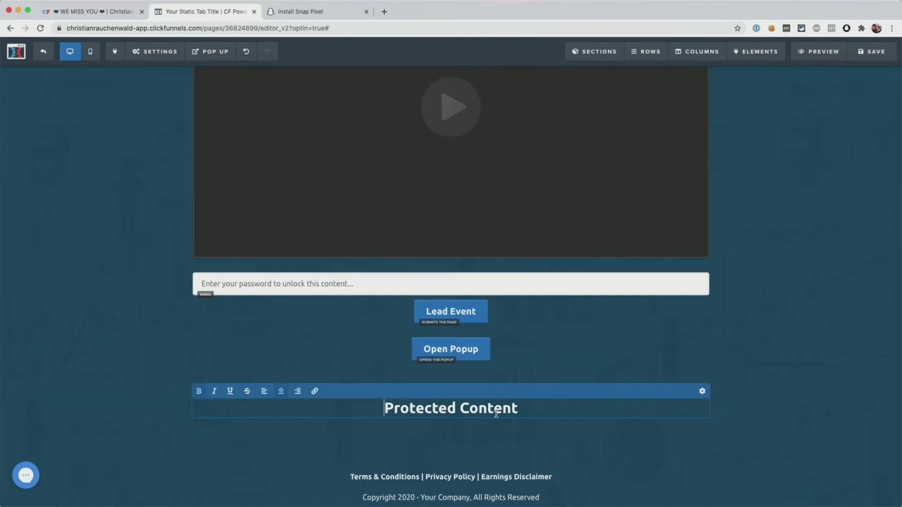
drag(520, 412, 382, 409)
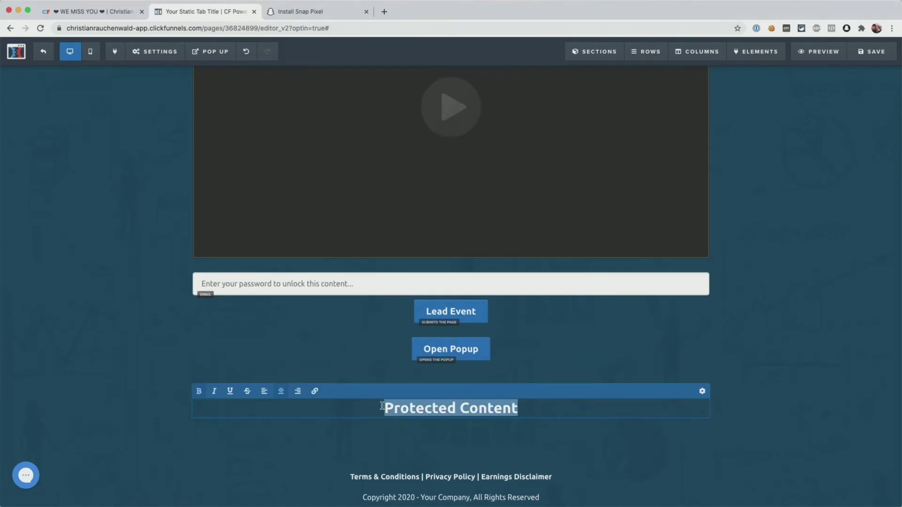
click(315, 391)
click(323, 404)
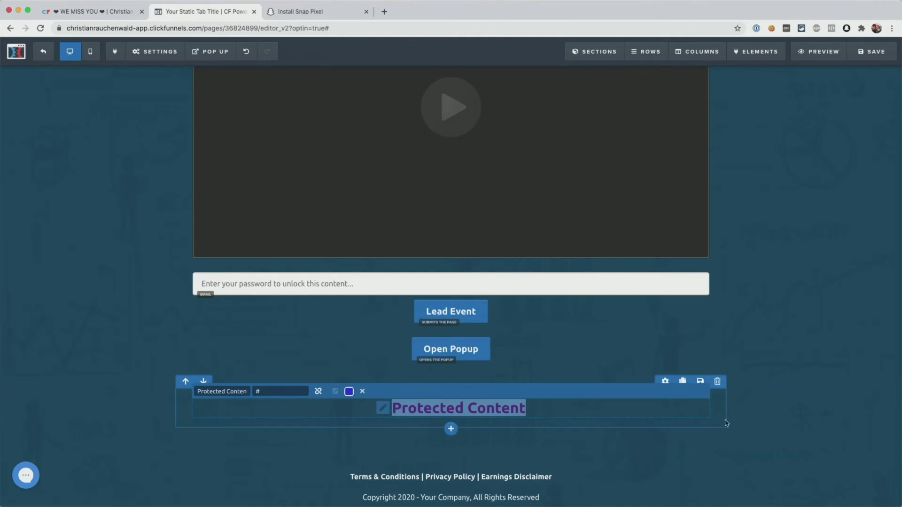
mouse_move(666, 411)
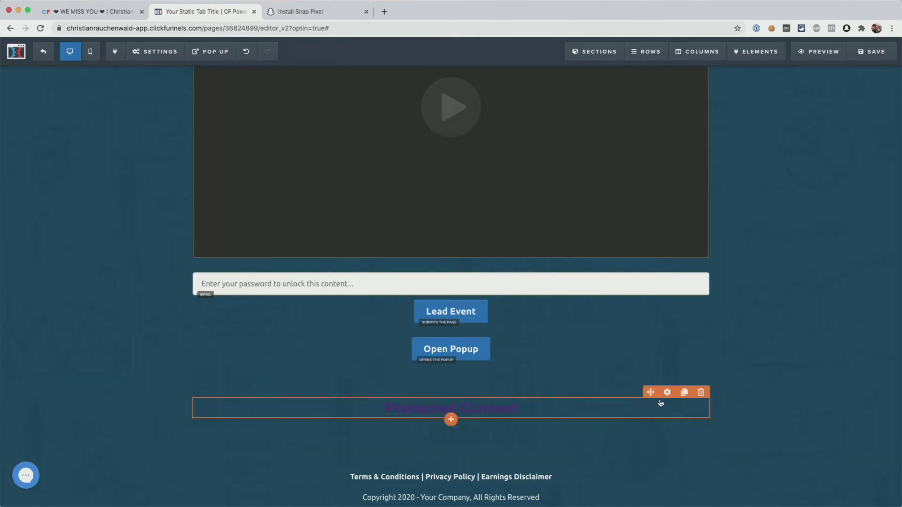
click(667, 393)
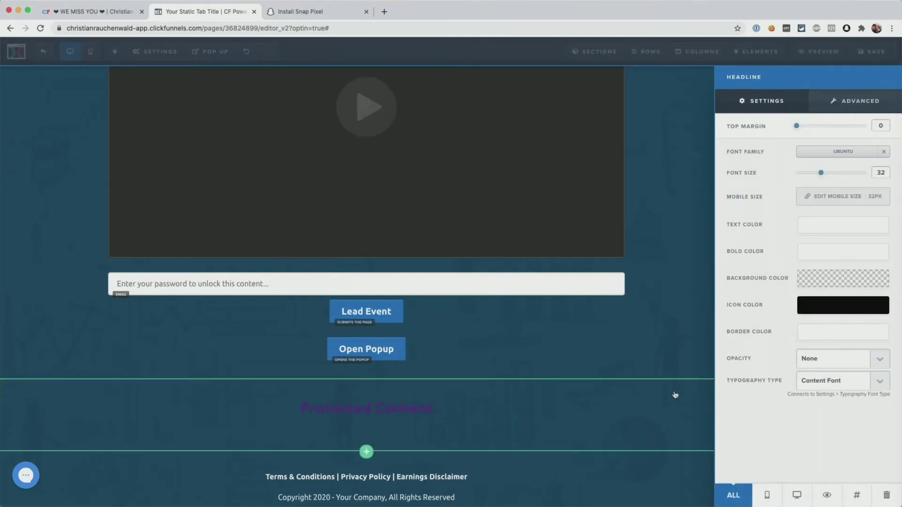
- Set the headline's CSS title to 'headline cfps-sc-track-SUBSCRIBE', checking the Snap event names, and update
click(857, 497)
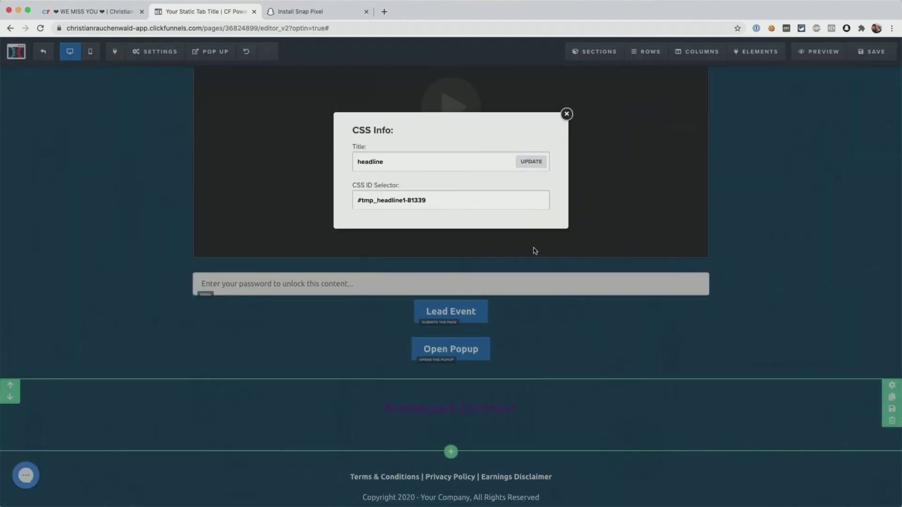
click(436, 162)
text(cfps-sc-track-)
click(329, 17)
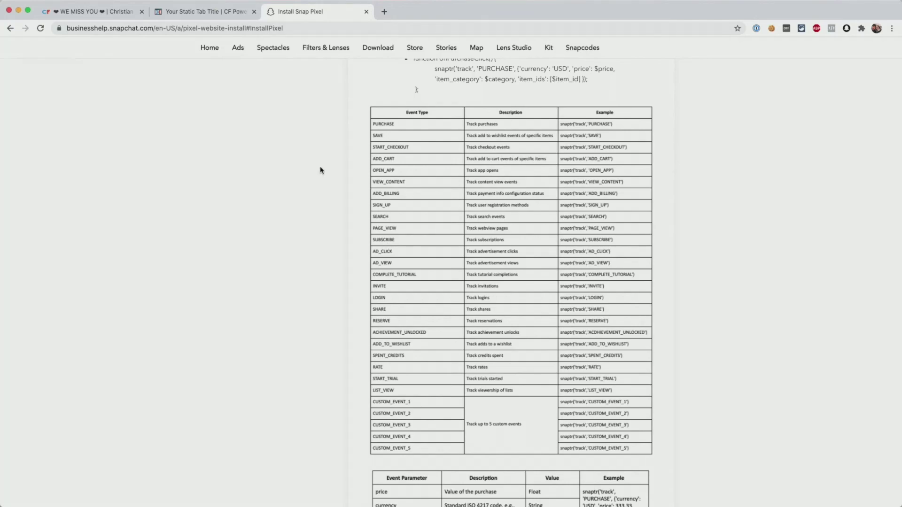
click(233, 14)
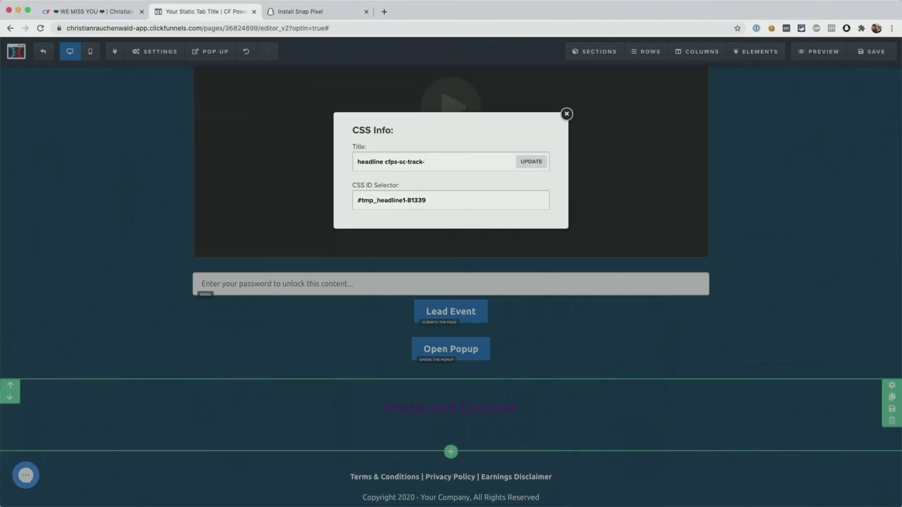
text(SUBSCRIBE)
click(527, 162)
- Save the Optin page with the new Snapchat tracking titles
click(871, 52)
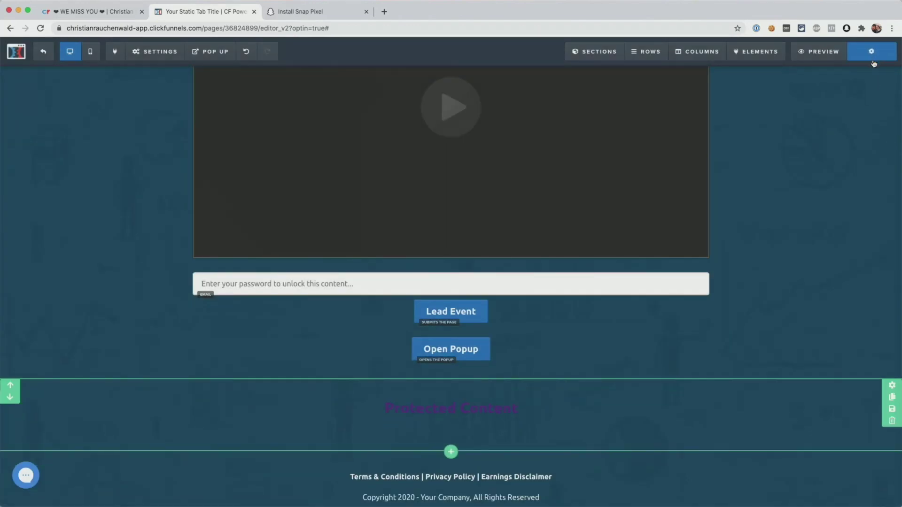